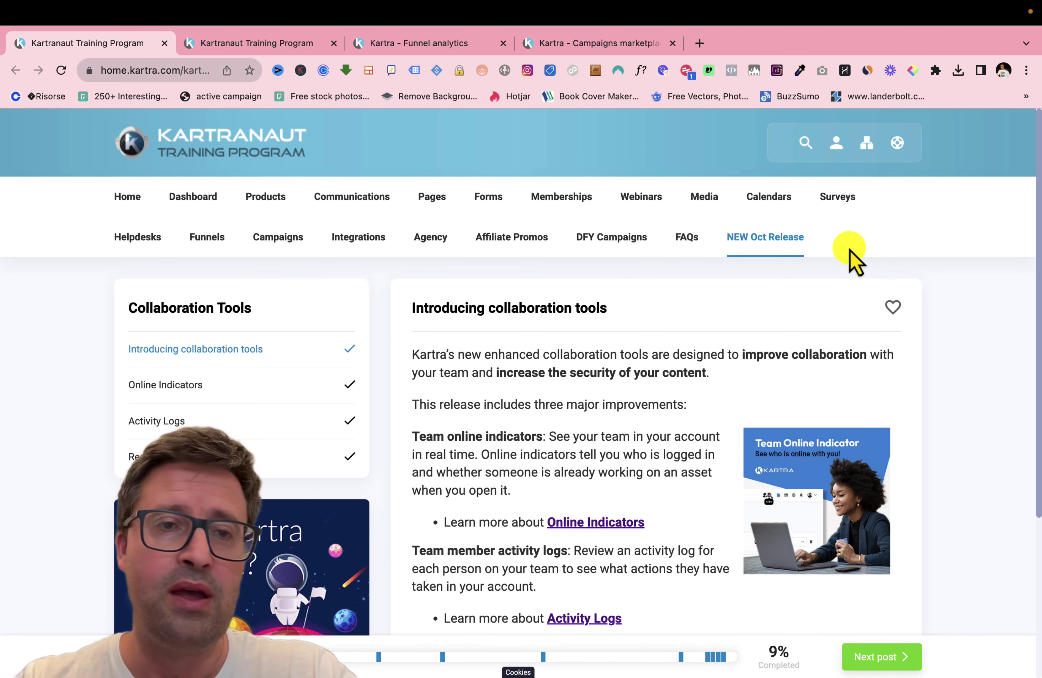
Step: Read the Online Indicators lesson on online status and the editing alert bar in a new tab, then return to the introduction
scroll(678, 409, down, 3)
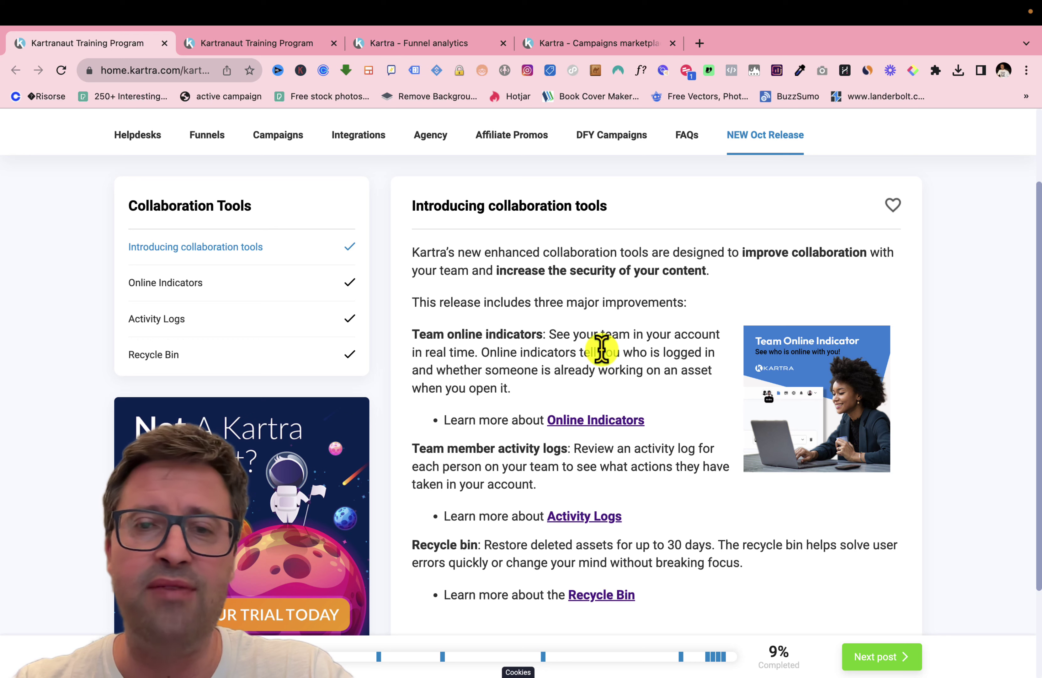
right_click(606, 421)
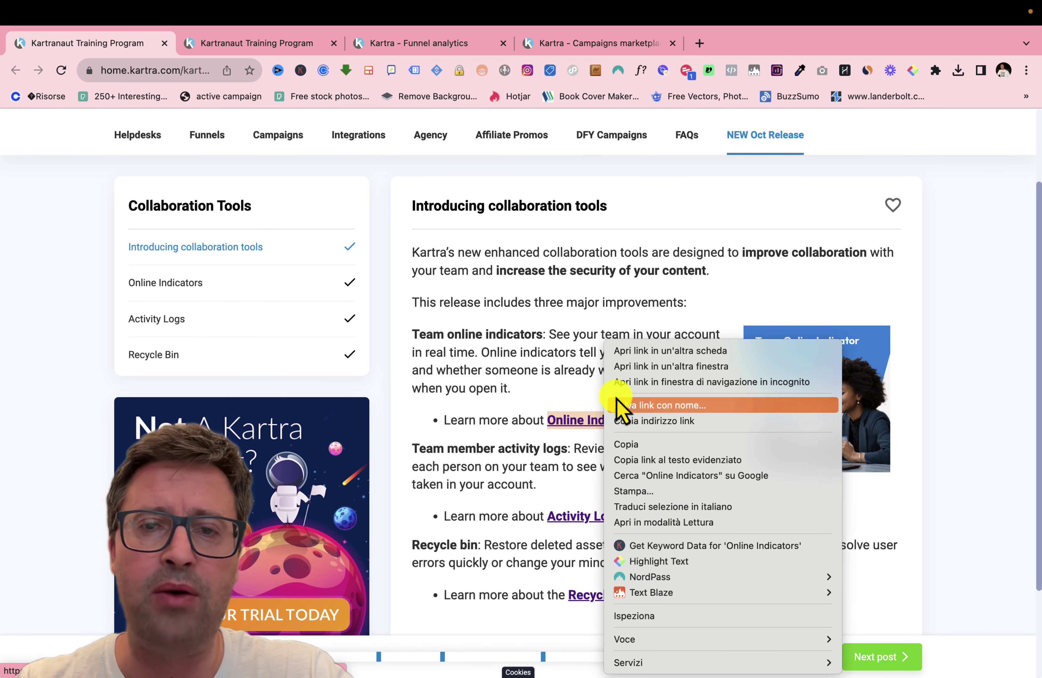
click(642, 352)
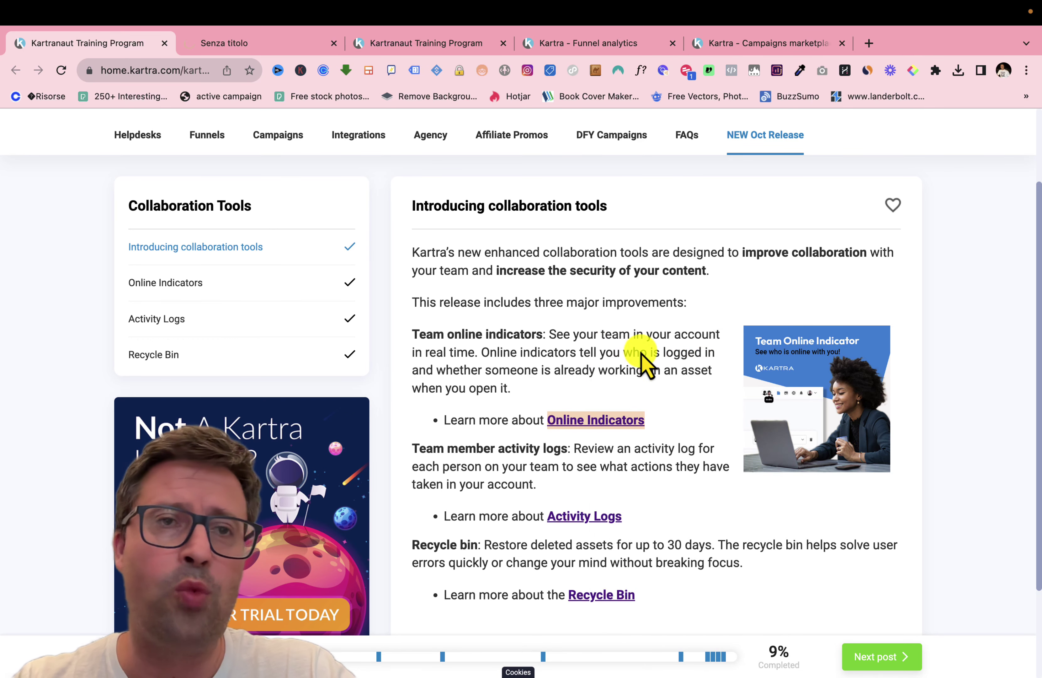
click(252, 44)
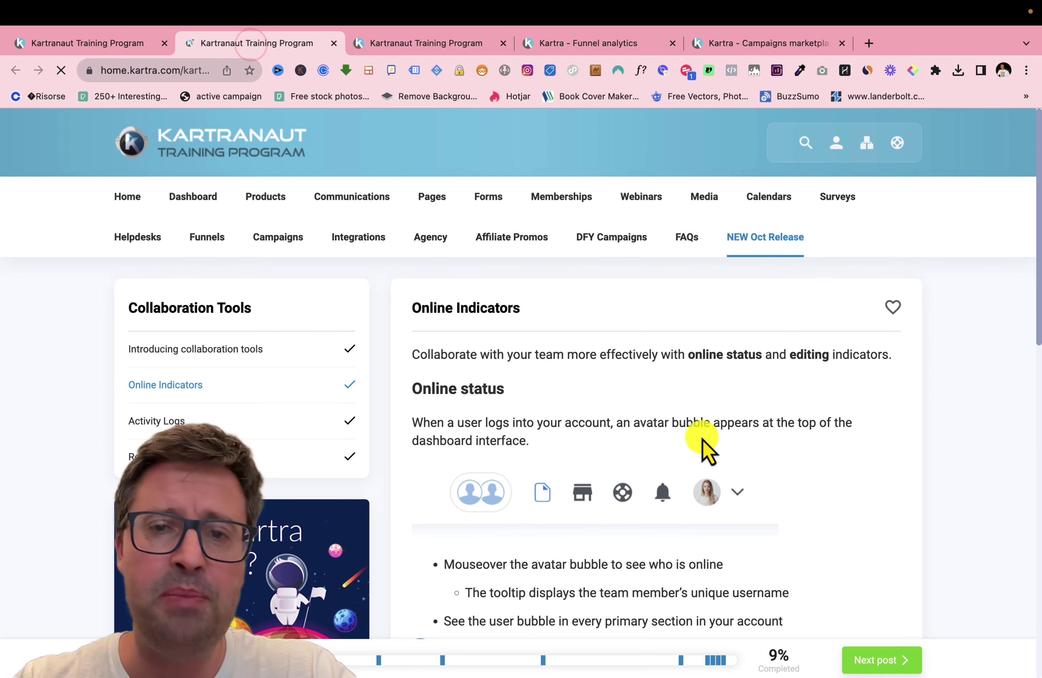
scroll(704, 445, down, 15)
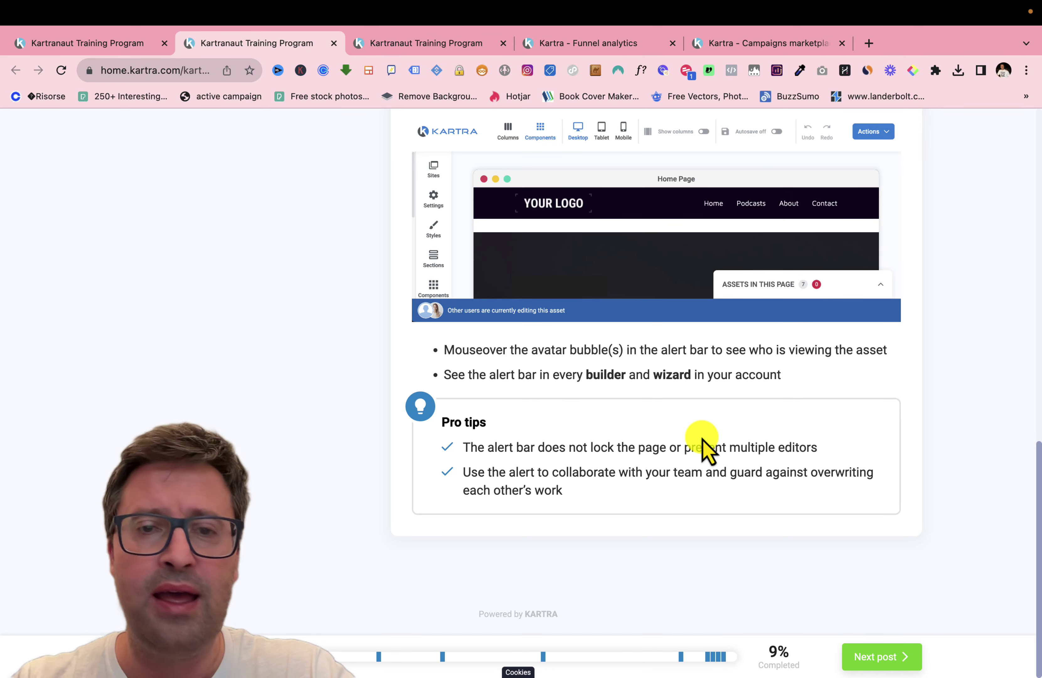
click(68, 44)
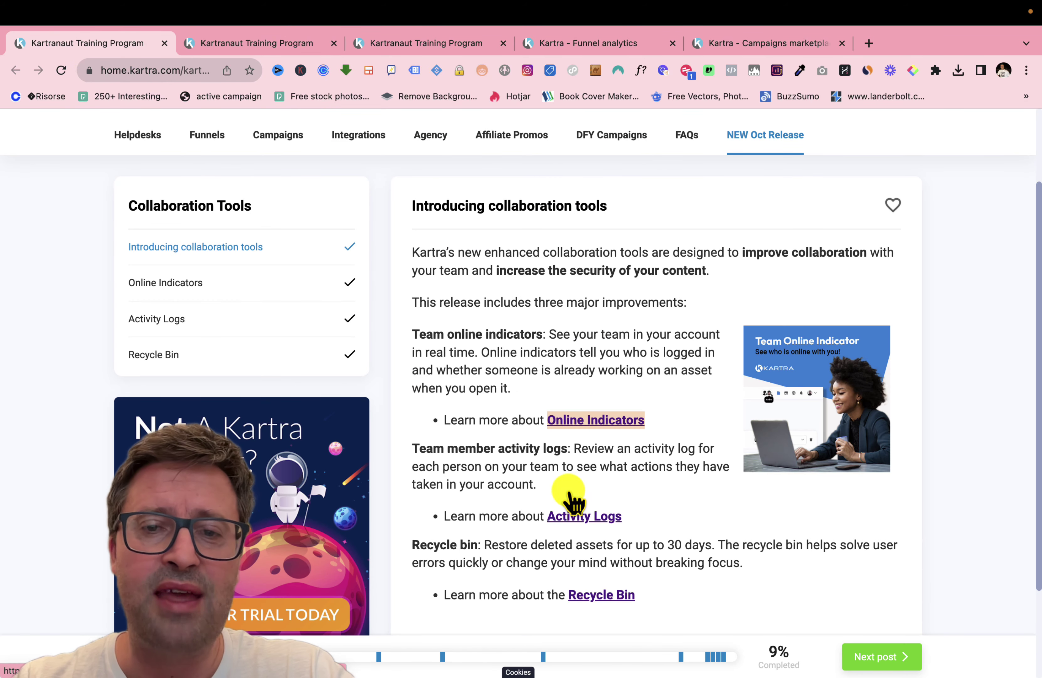
Step: Skim the Activity Logs lesson on team member logs and pro tips in a new tab, then return to the introduction
right_click(594, 518)
click(654, 351)
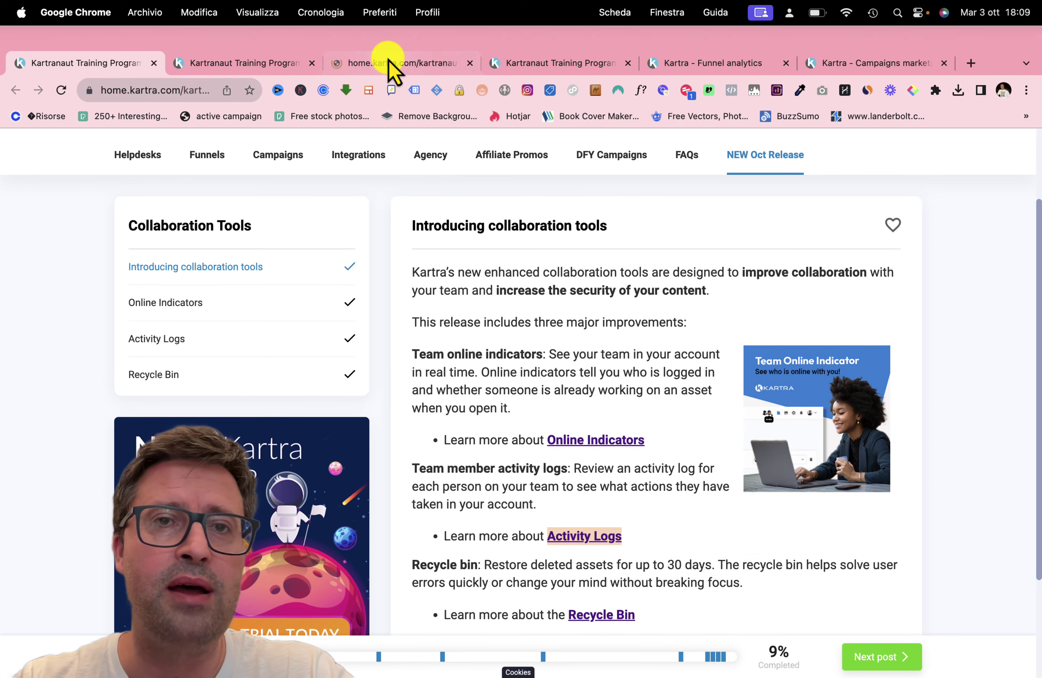
click(389, 64)
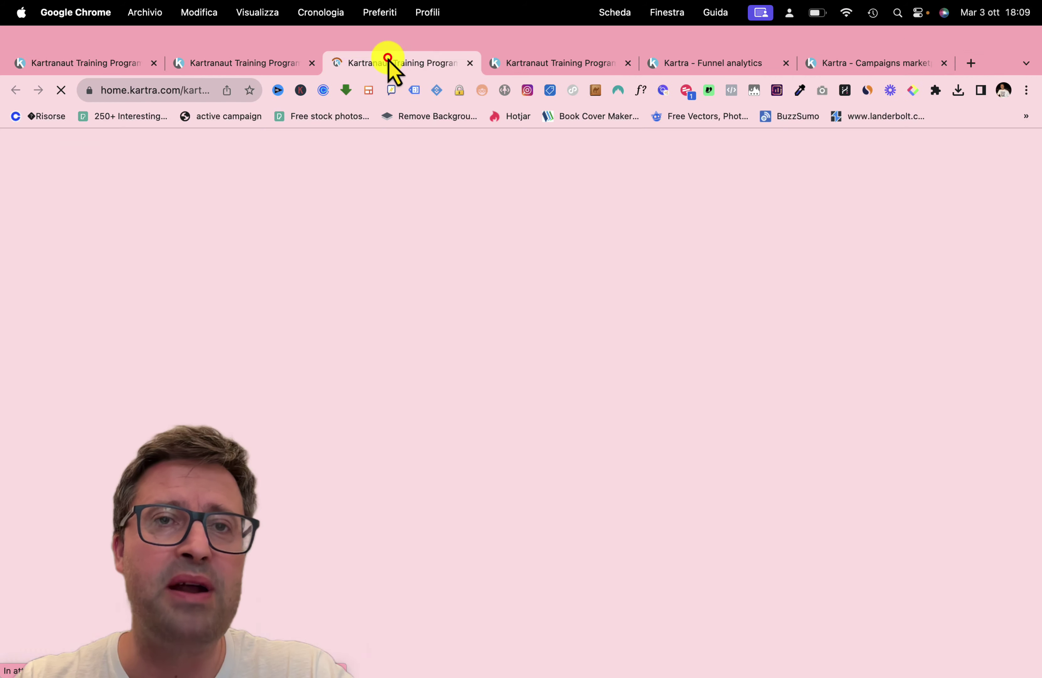
scroll(690, 496, down, 4)
scroll(703, 484, down, 10)
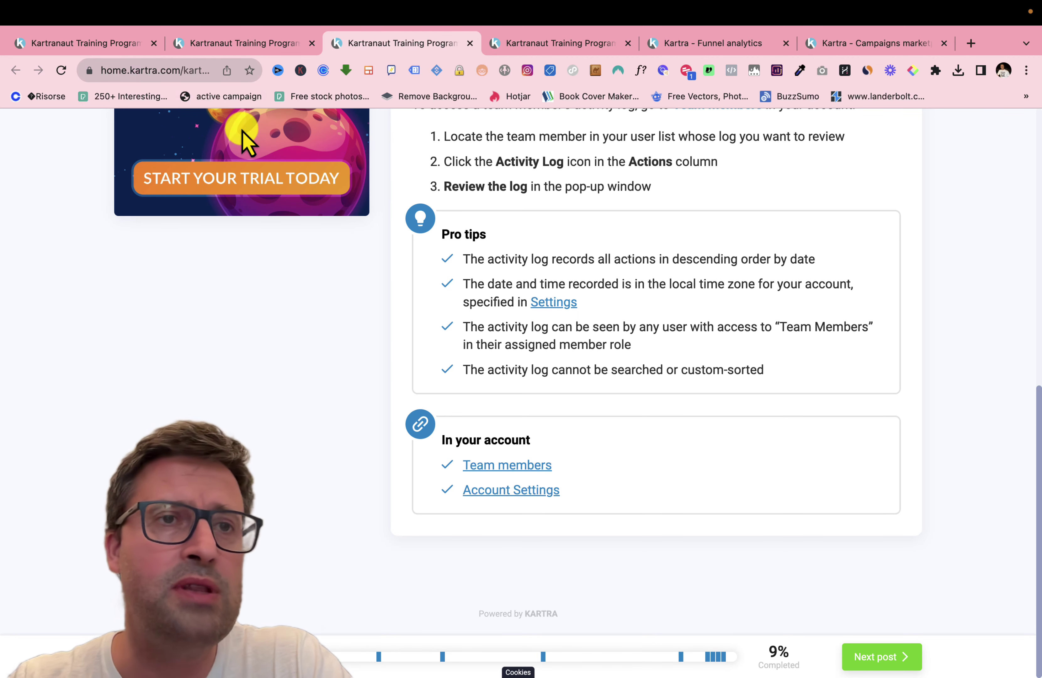
click(97, 43)
scroll(174, 135, down, 1)
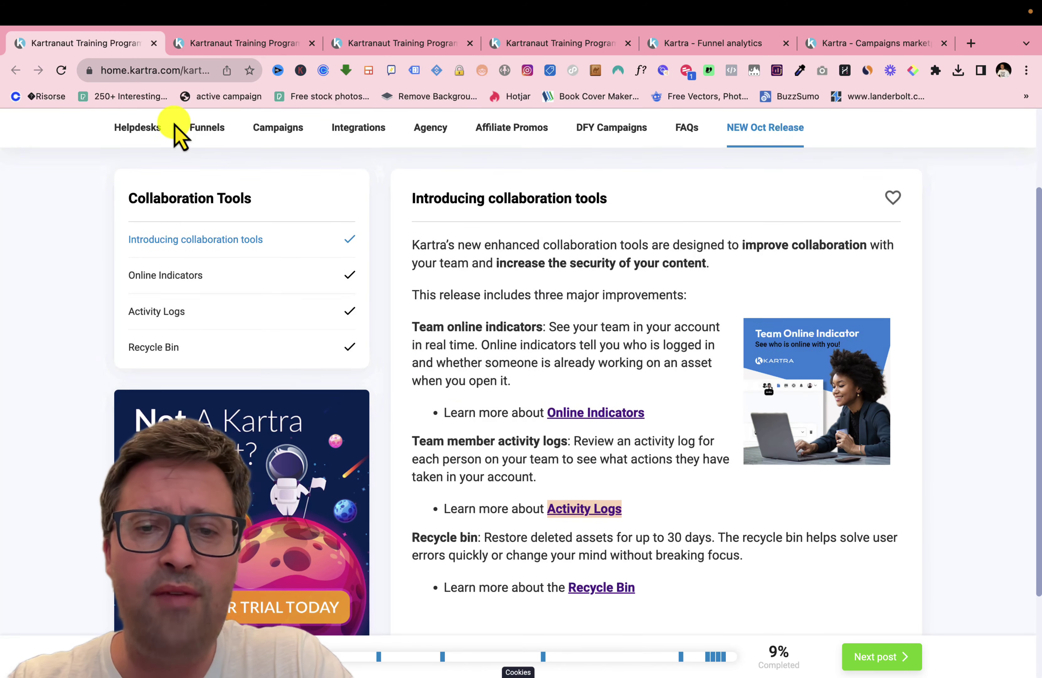
Step: Read the Recycle Bin restore steps in a new tab, then switch to the Funnel Mapping, Simulation, and Analysis lesson
right_click(629, 589)
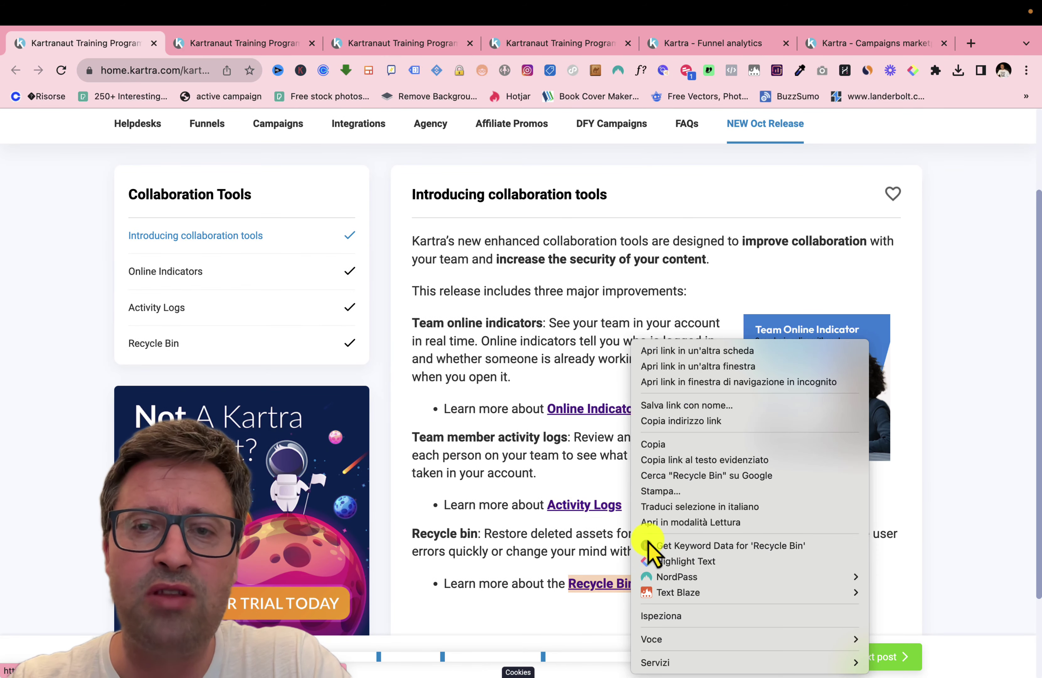
click(719, 347)
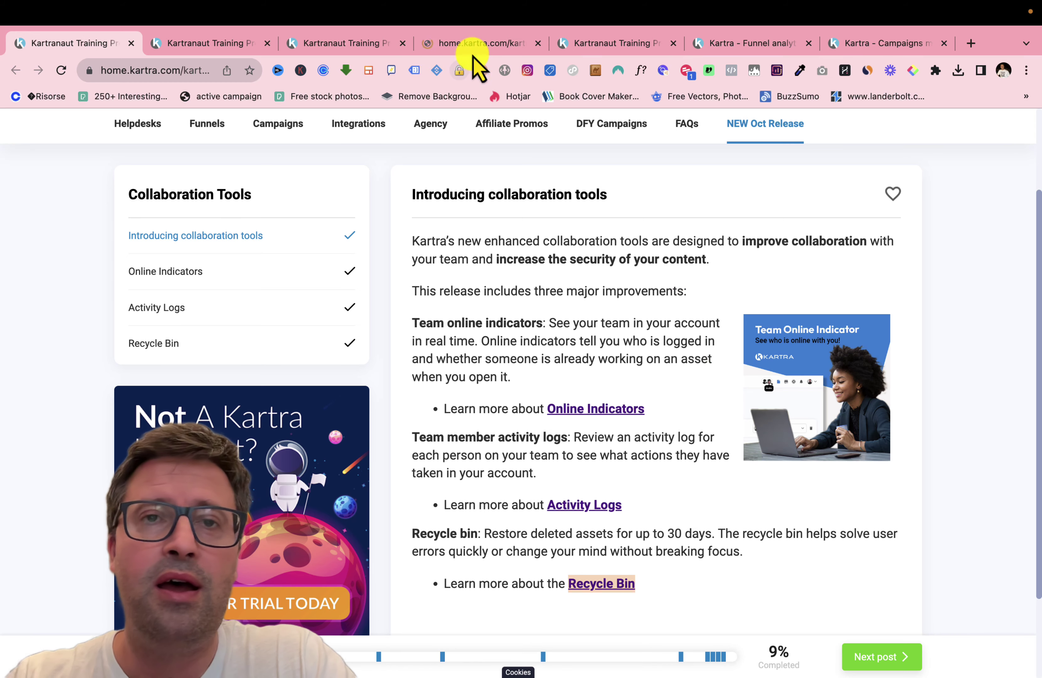
click(466, 44)
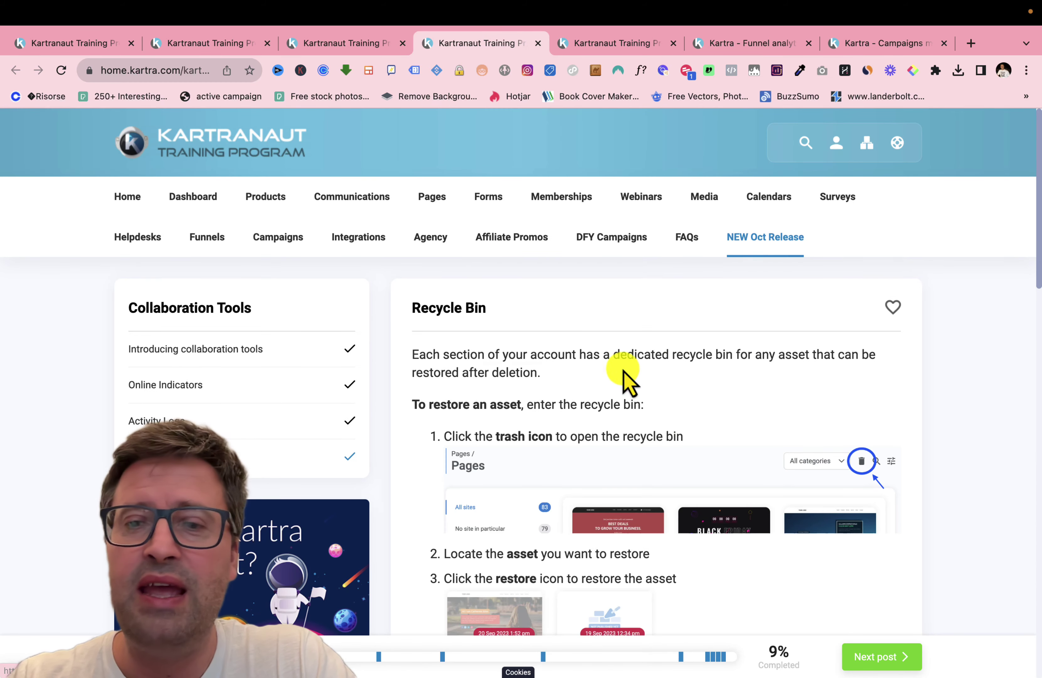
scroll(713, 555, down, 3)
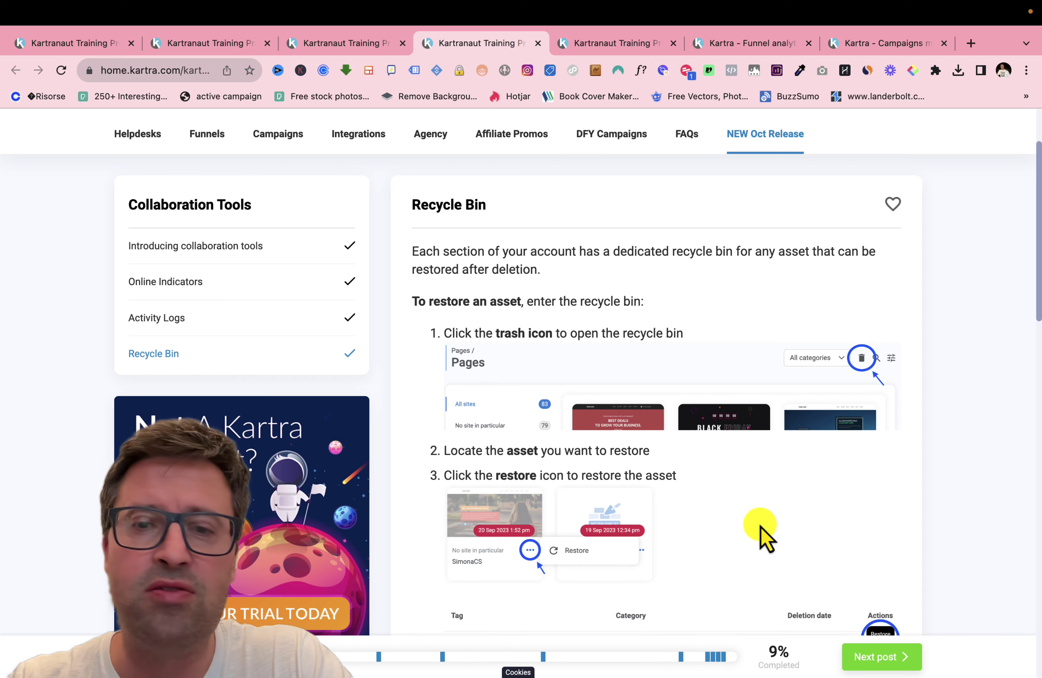
scroll(760, 527, down, 5)
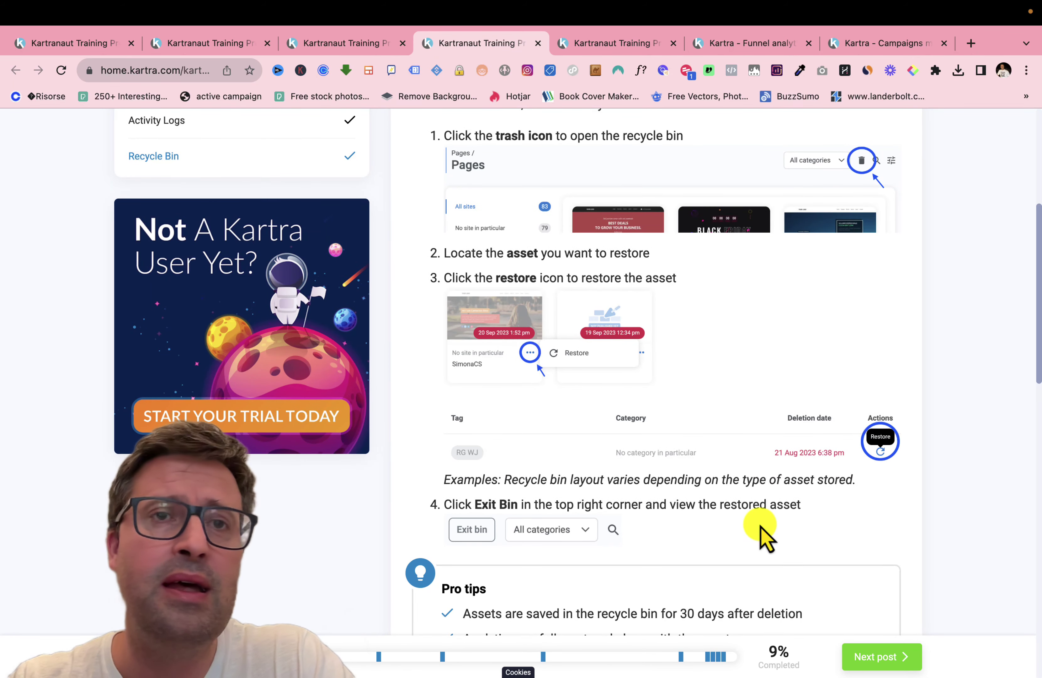
click(617, 49)
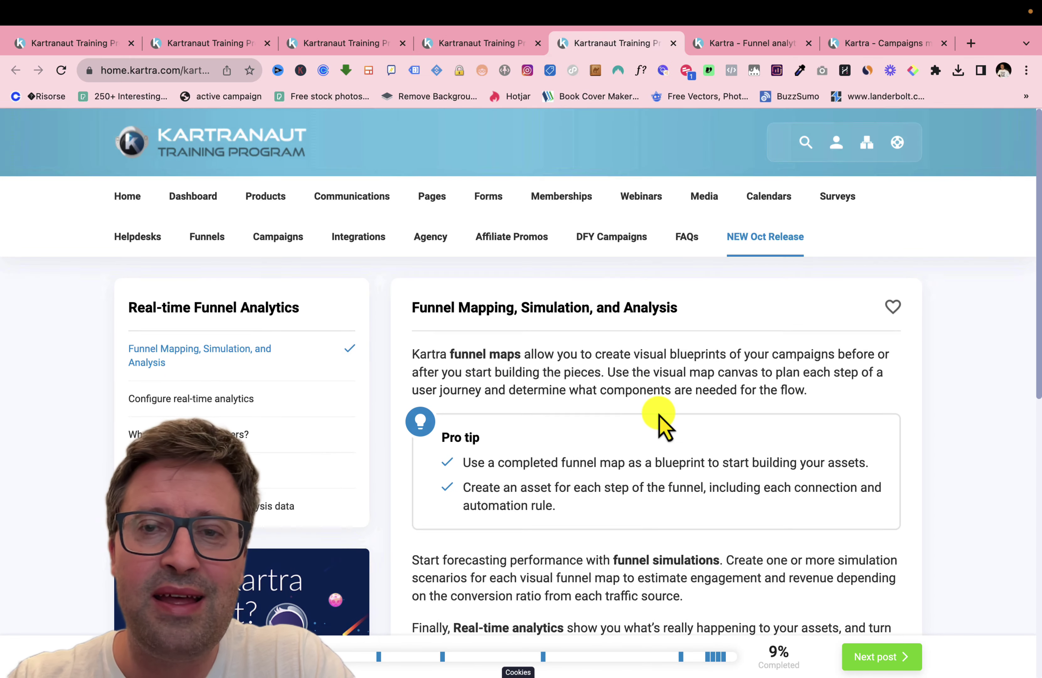
scroll(659, 416, down, 2)
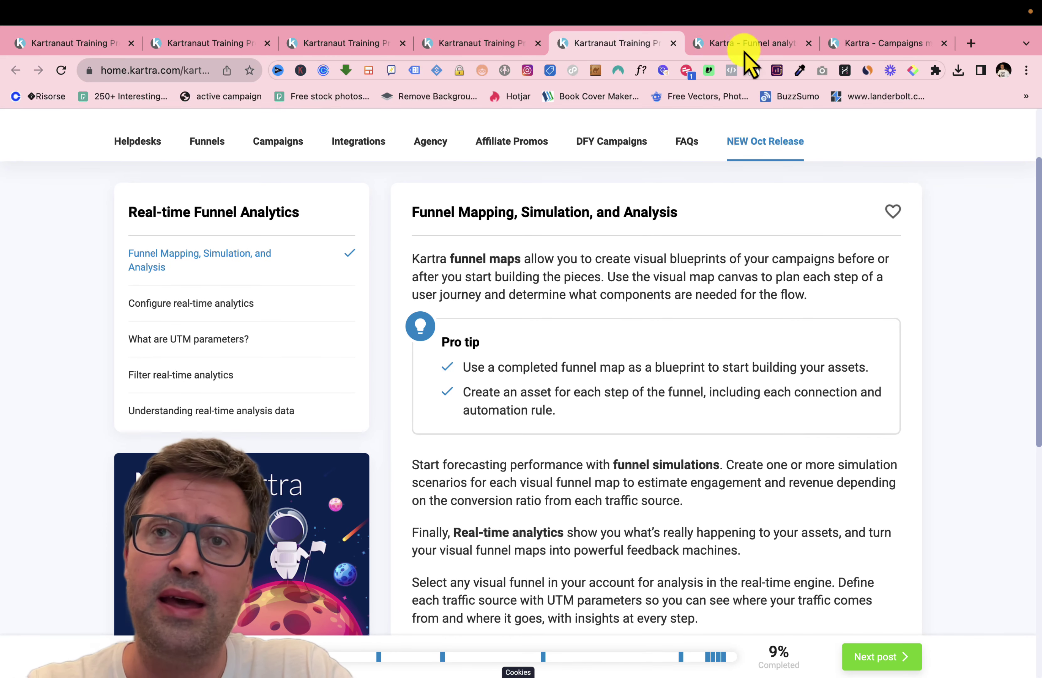
Step: Show the funnel analytics map for 2023-09-04 to 2023-10-03 and check the UTM key filter options
click(744, 48)
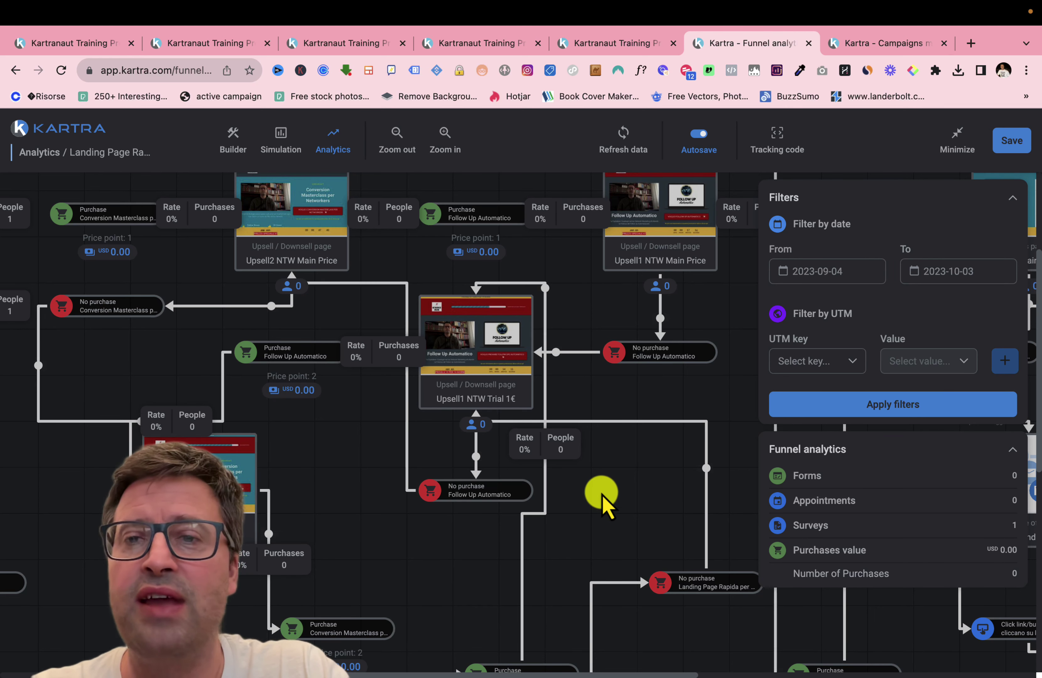
click(833, 361)
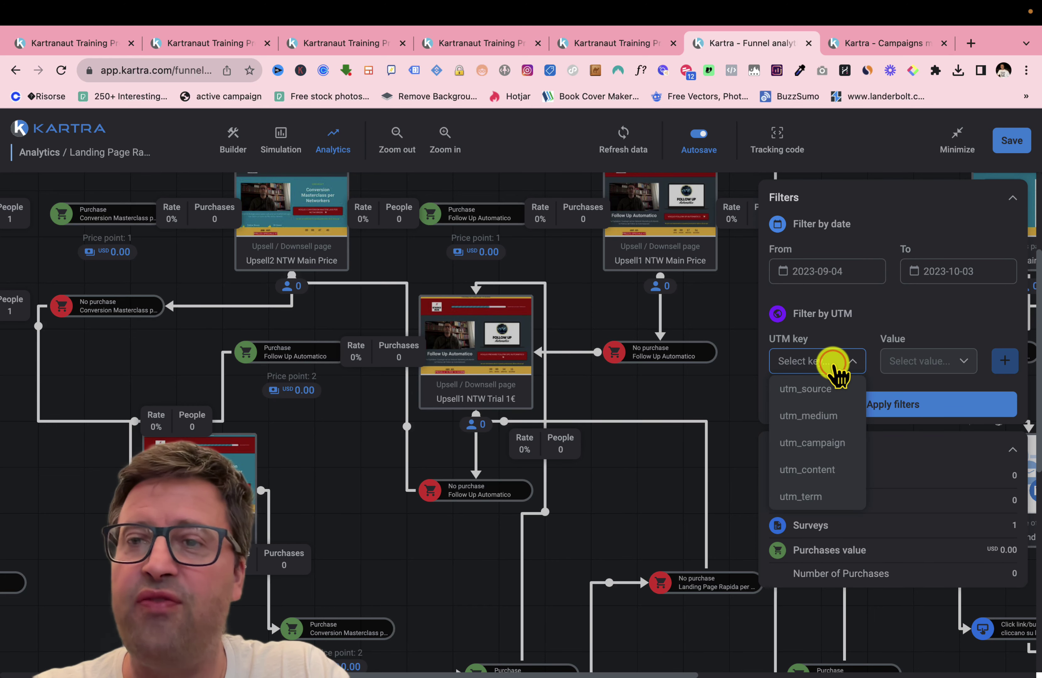
click(833, 362)
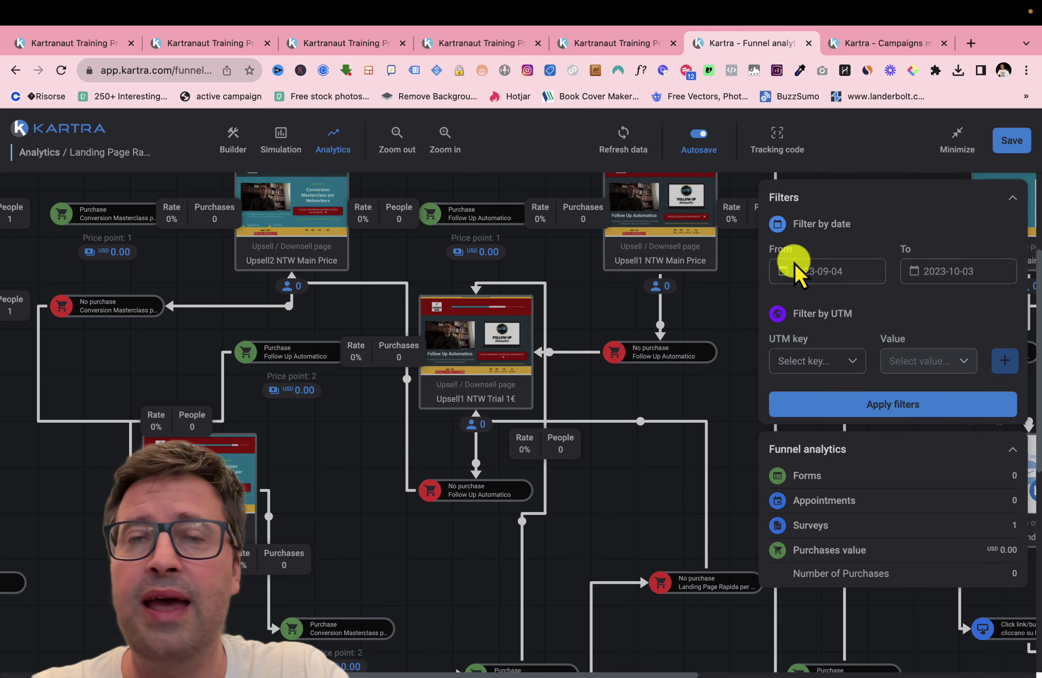
click(772, 143)
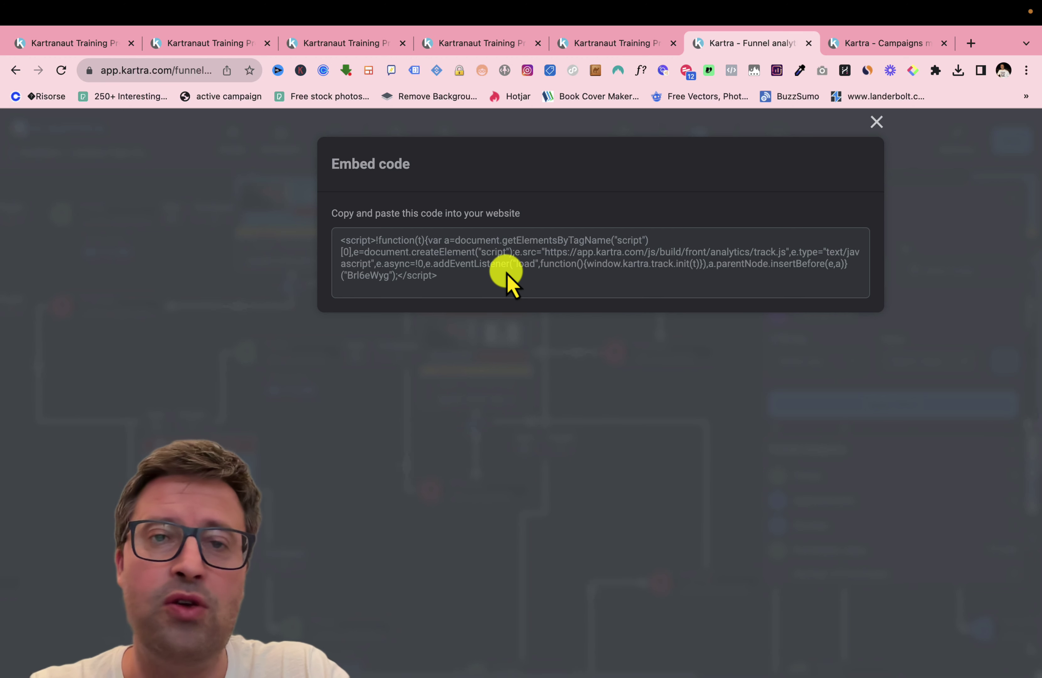
click(876, 123)
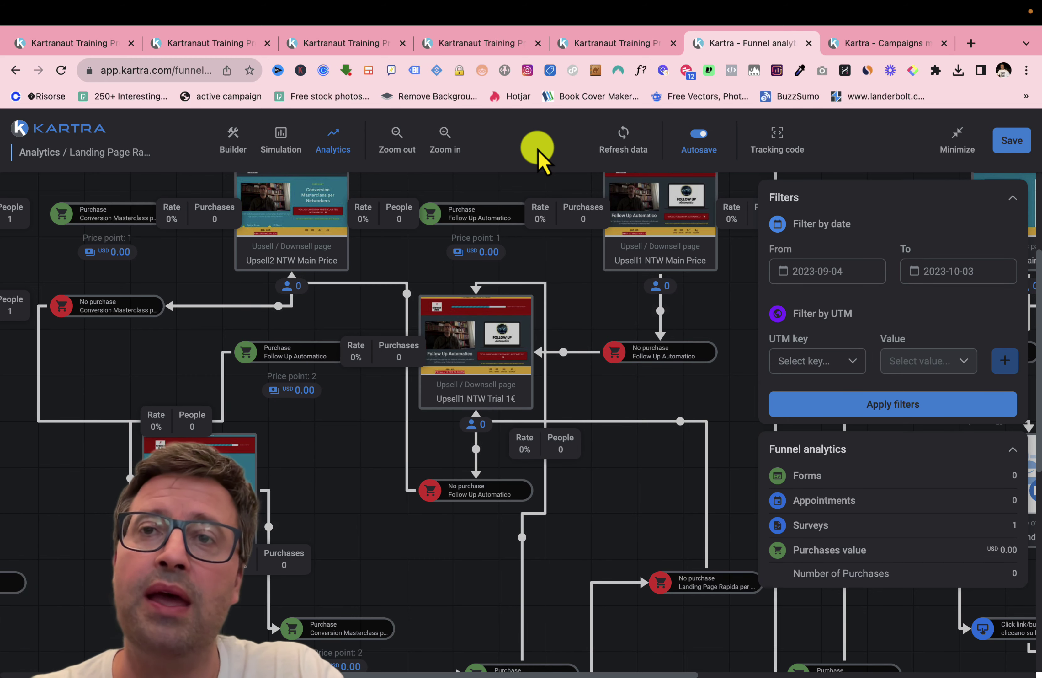
Step: Browse the creator's marketplace templates, from SMMA Website and Strategy Call Funnel down to the USD 97 Restaurant Funnel
click(882, 48)
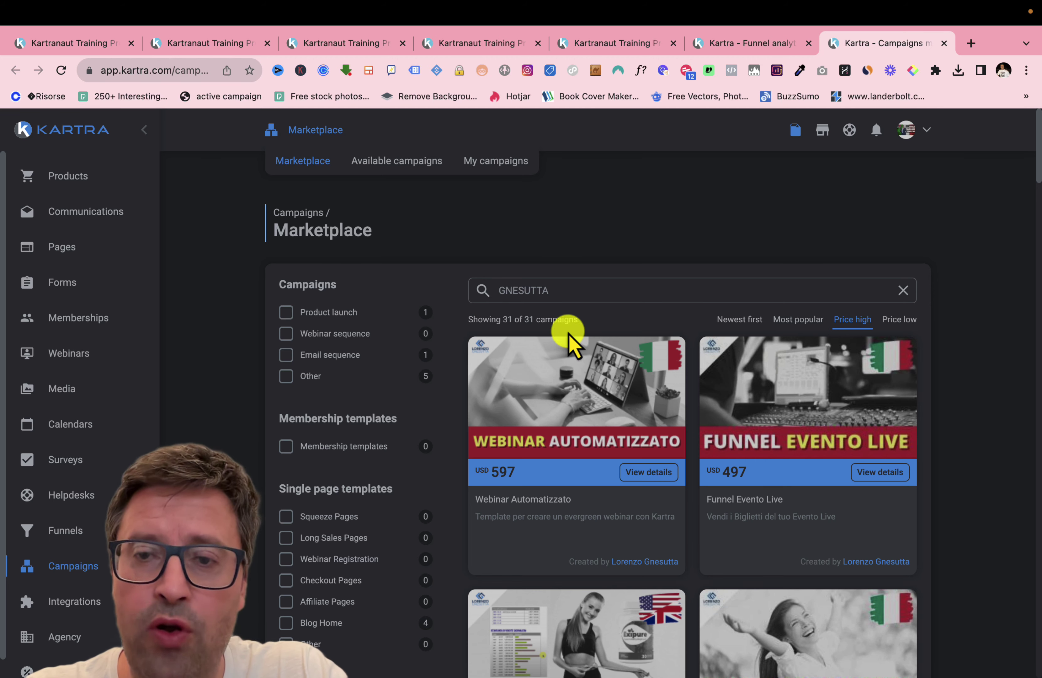
scroll(941, 479, down, 5)
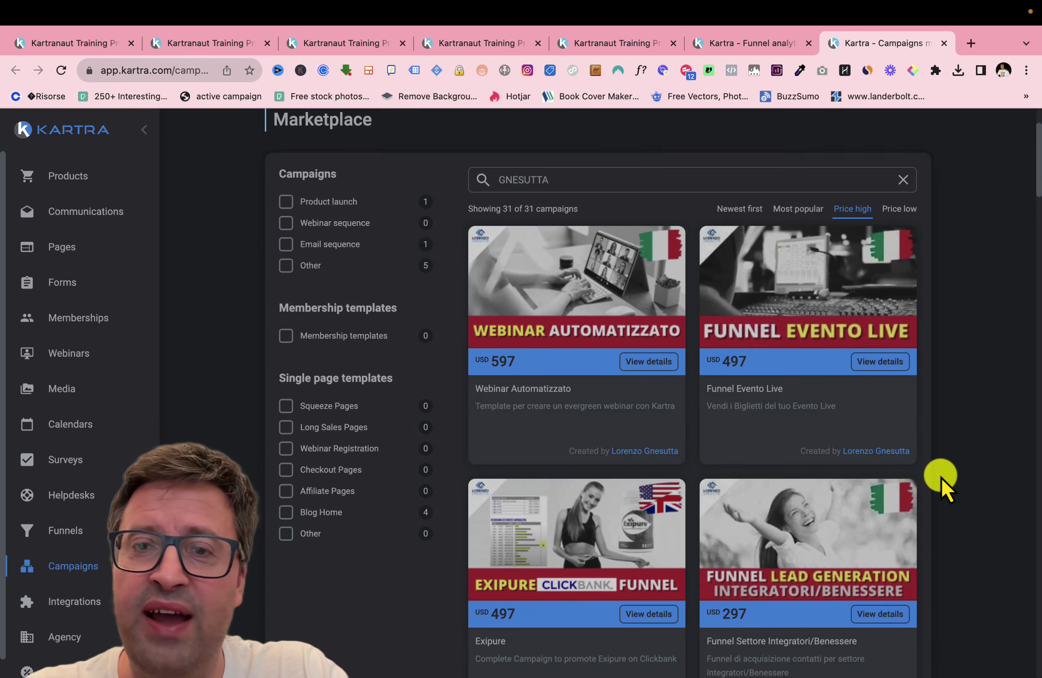
scroll(944, 486, down, 1)
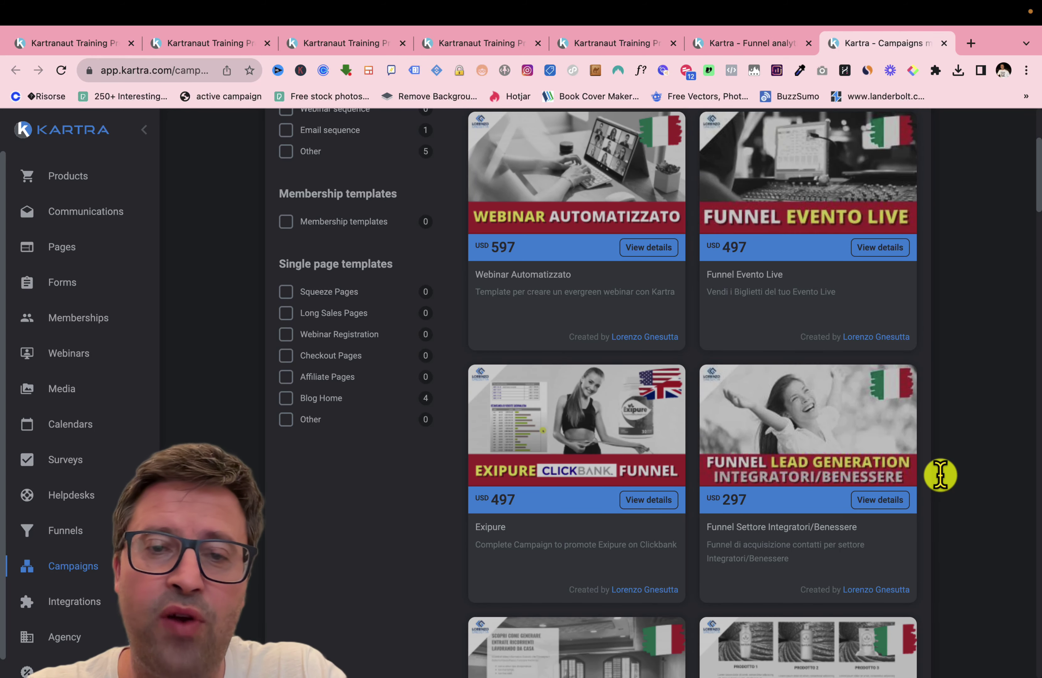
scroll(574, 504, down, 8)
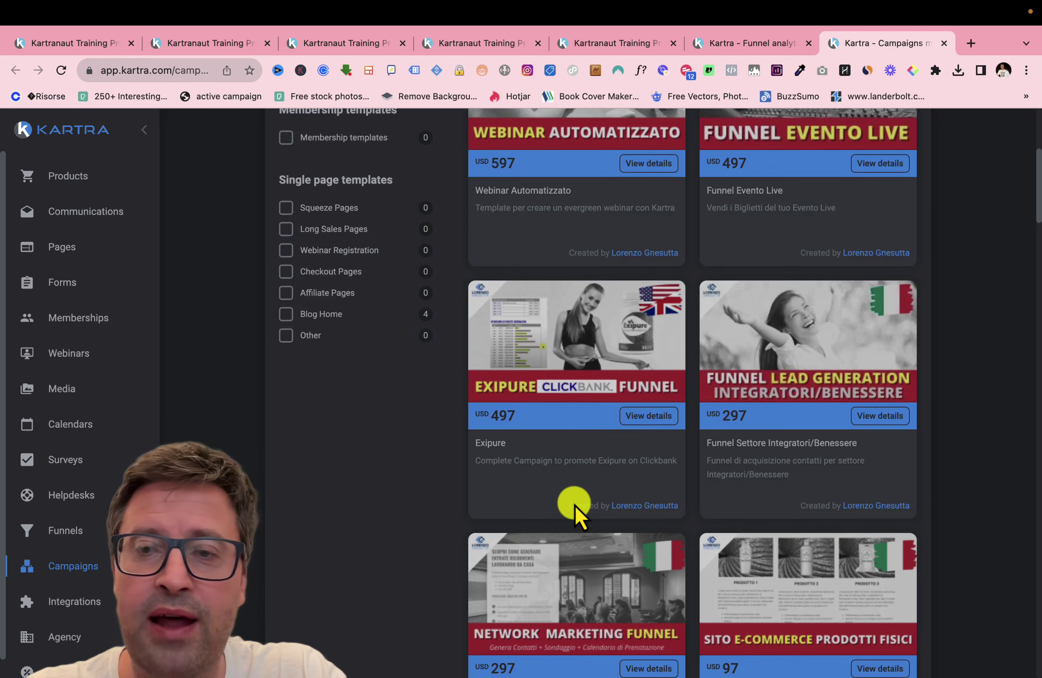
scroll(574, 505, down, 1)
scroll(573, 505, down, 4)
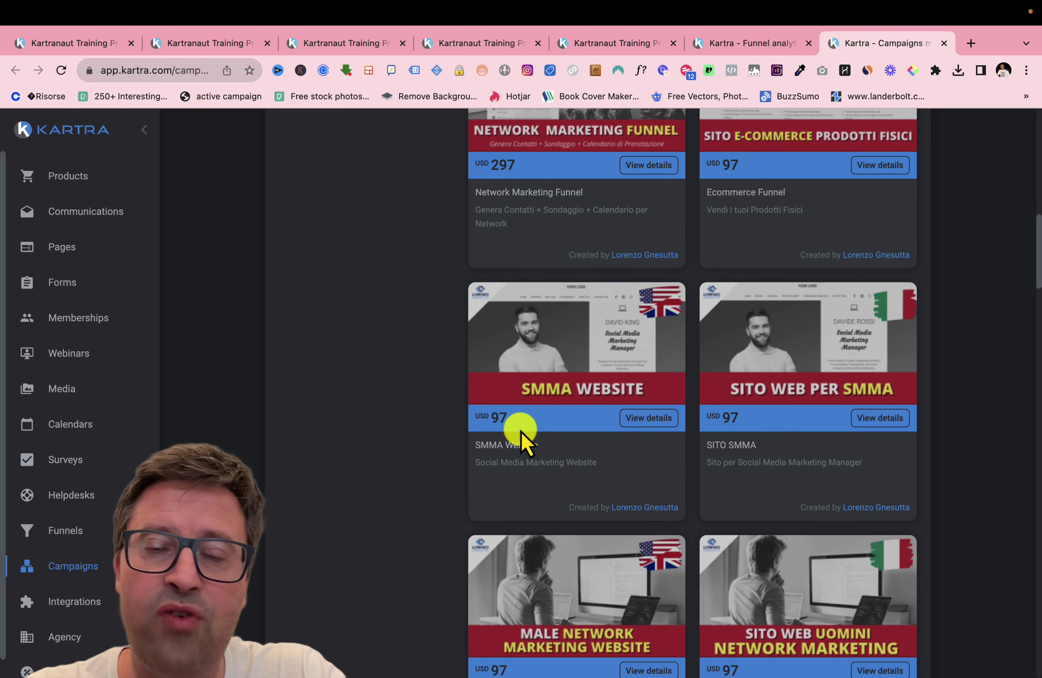
scroll(523, 438, down, 2)
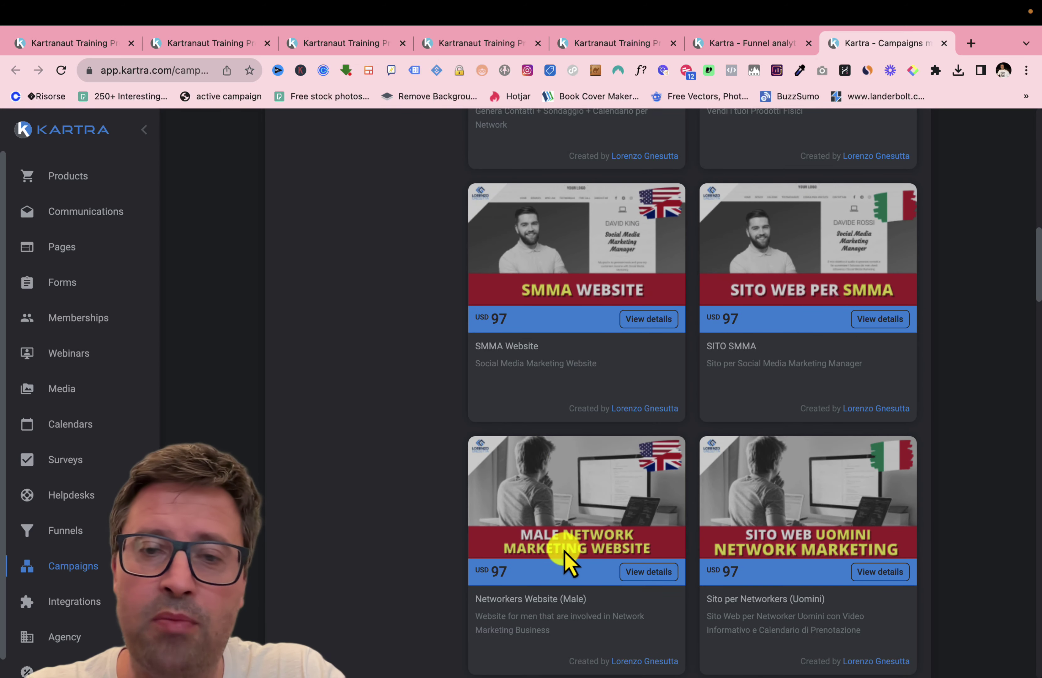
scroll(692, 530, down, 2)
scroll(691, 530, down, 5)
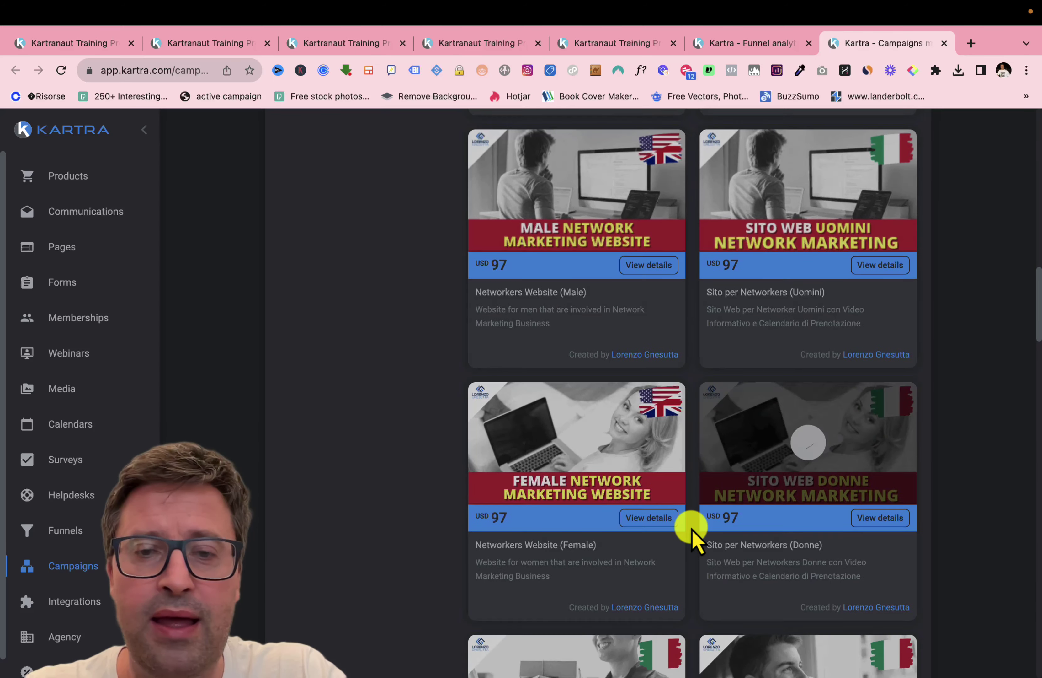
scroll(717, 515, down, 12)
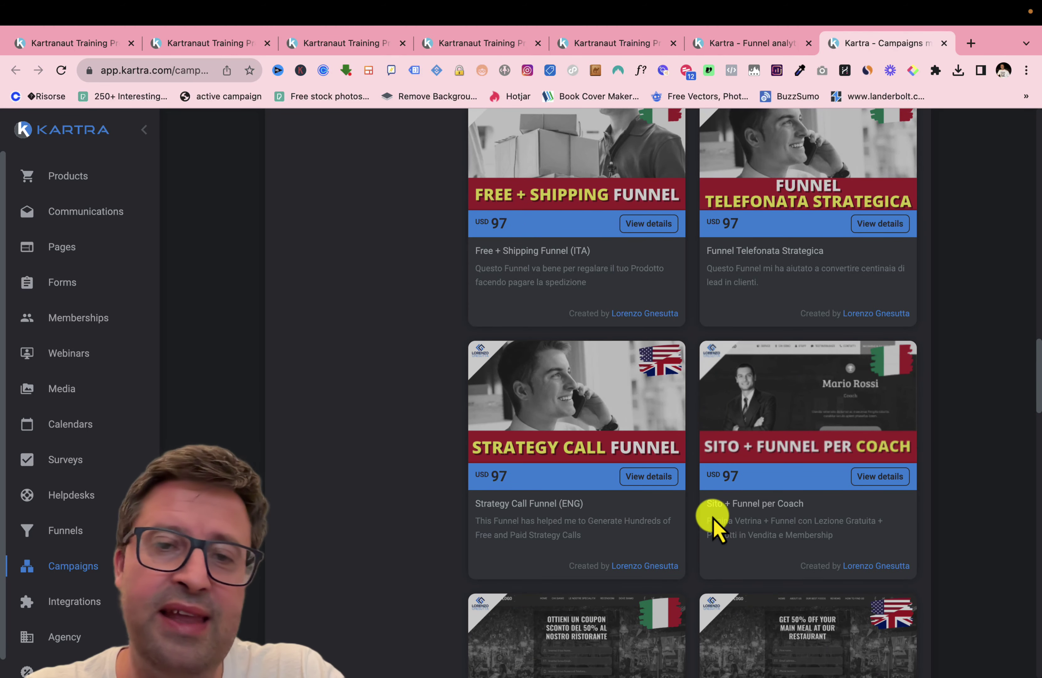
scroll(705, 515, down, 6)
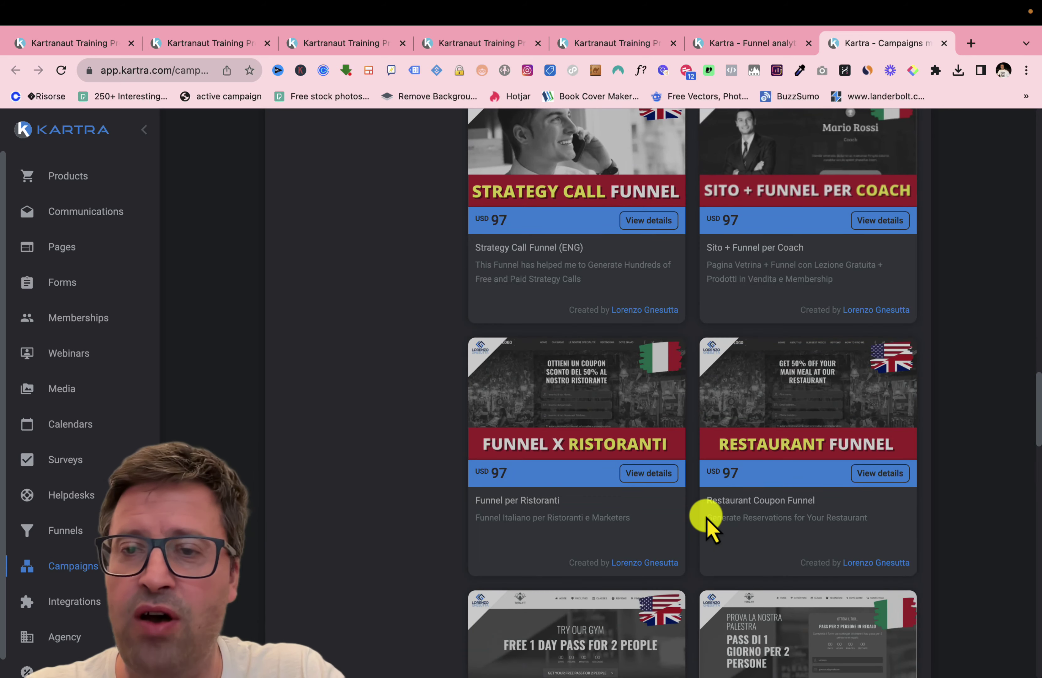